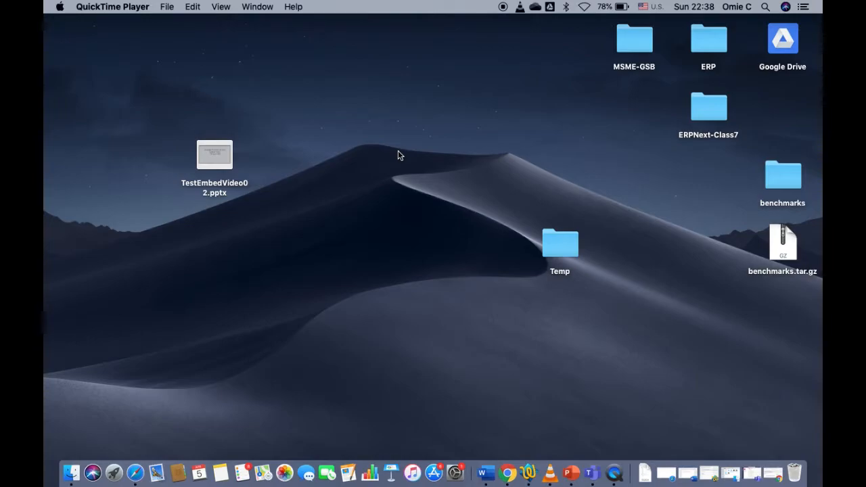
Launch PowerPoint from the Dock and create a new blank presentation
{"action": "left_click", "coordinate": [570, 473]}
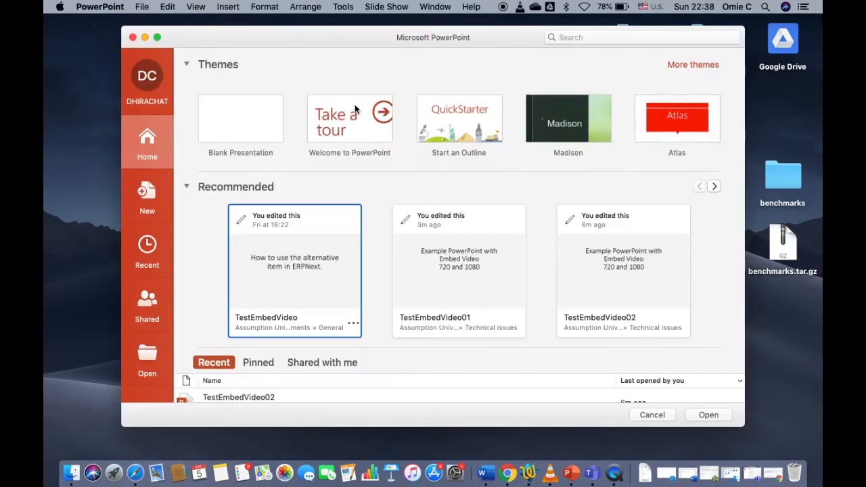
{"action": "left_click", "coordinate": [255, 118]}
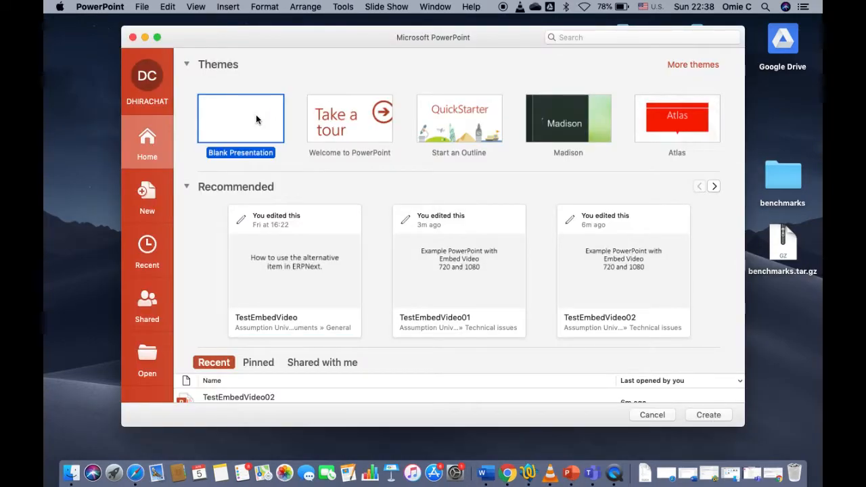
{"action": "double_click", "coordinate": [256, 119]}
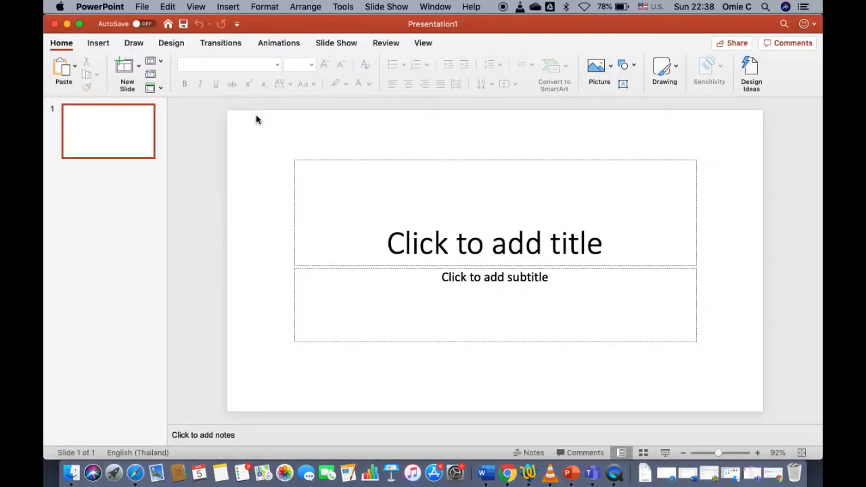
Title slide 1 'How to add video in PowerPoint and set the startup option.' with subtitle 720
{"action": "left_click", "coordinate": [445, 235]}
{"action": "type", "text": "H"}
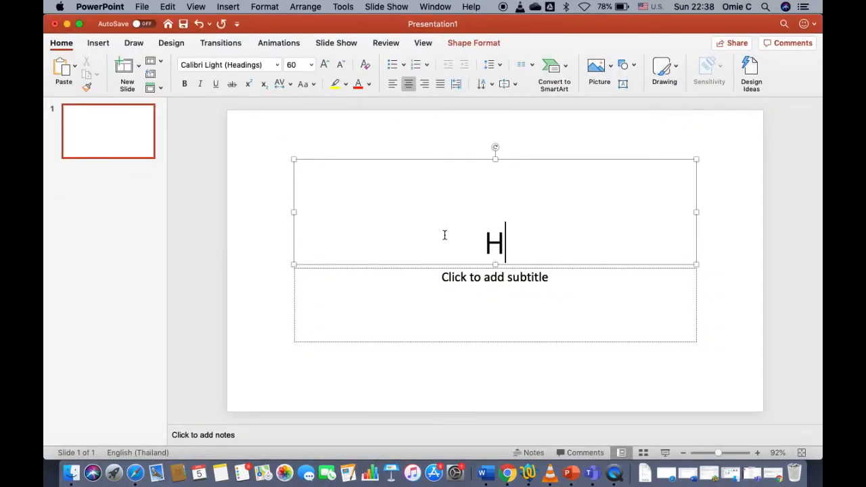
{"action": "type", "text": "ow to add "}
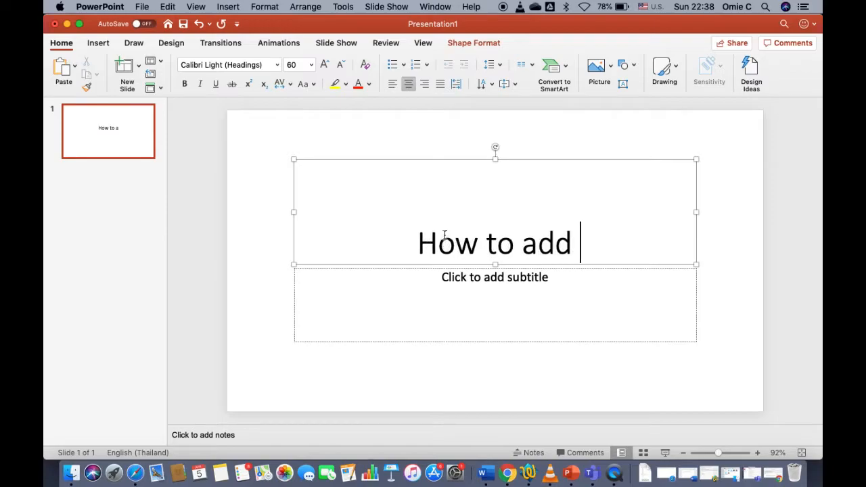
{"action": "type", "text": "vide"}
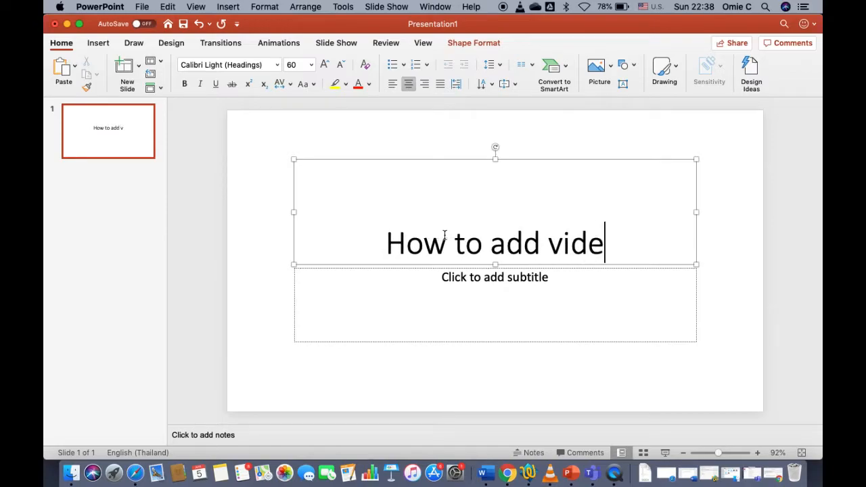
{"action": "type", "text": "o in Powe"}
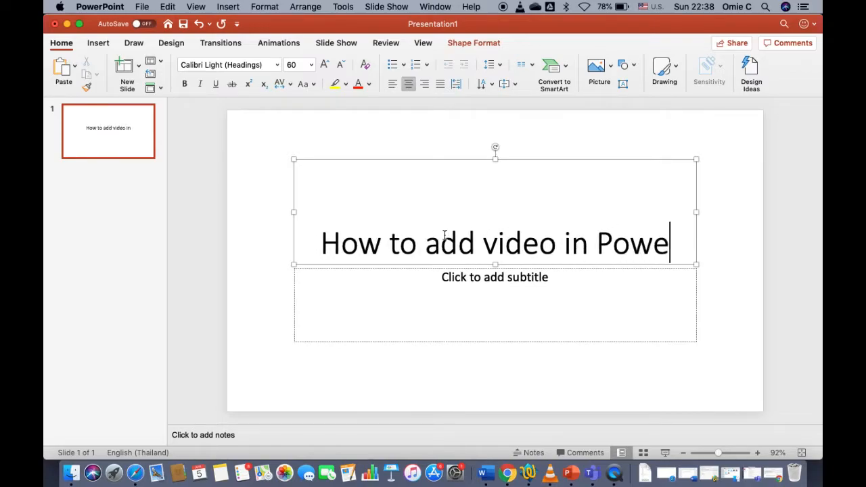
{"action": "type", "text": "rPoint a"}
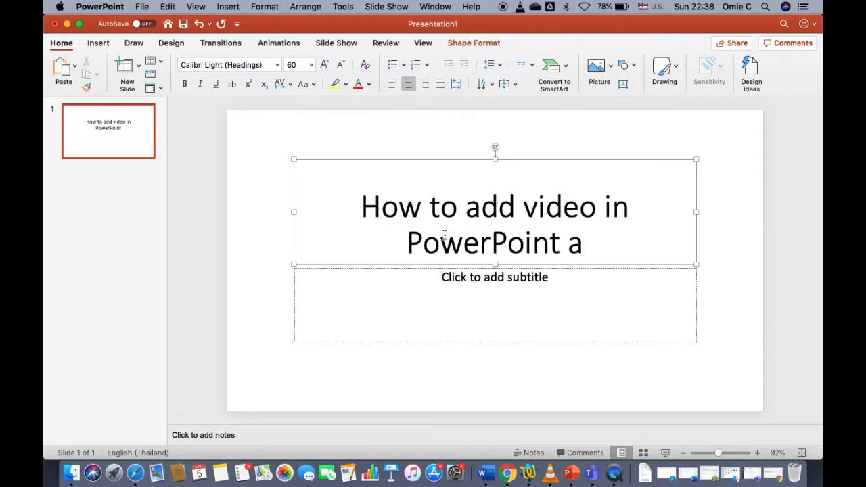
{"action": "type", "text": "nd"}
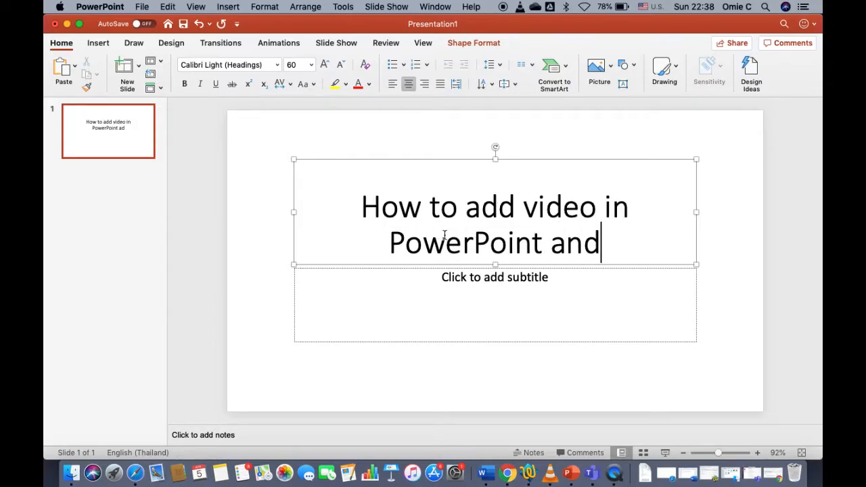
{"action": "type", "text": "nd set "}
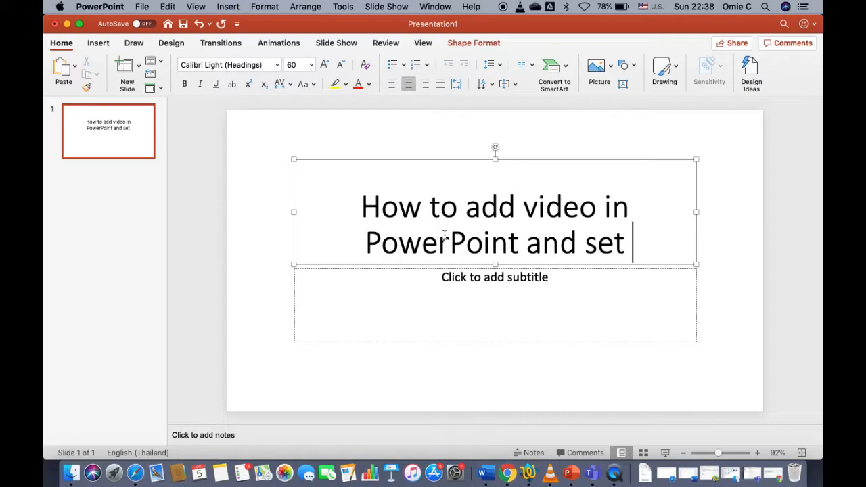
{"action": "type", "text": "the start"}
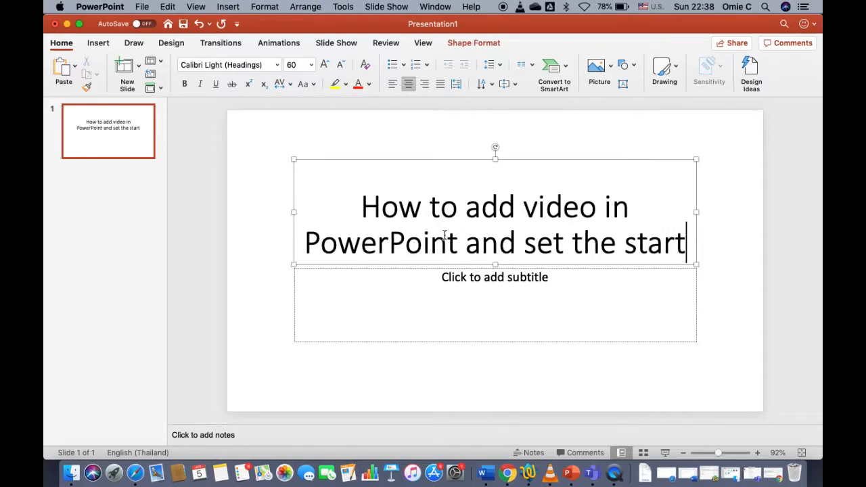
{"action": "type", "text": "up"}
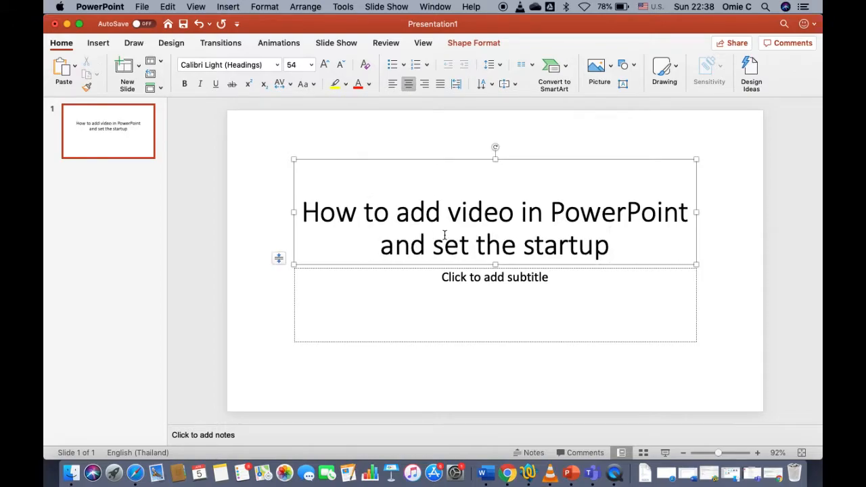
{"action": "type", "text": " option."}
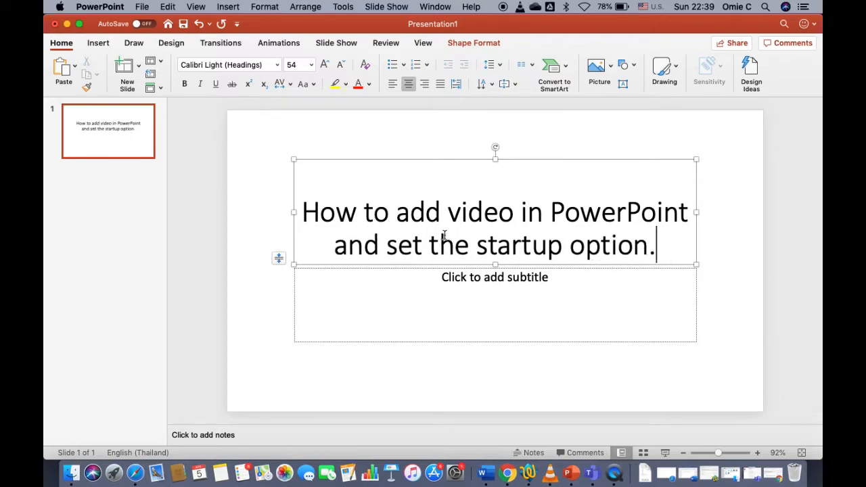
{"action": "left_click", "coordinate": [433, 304]}
{"action": "type", "text": "7"}
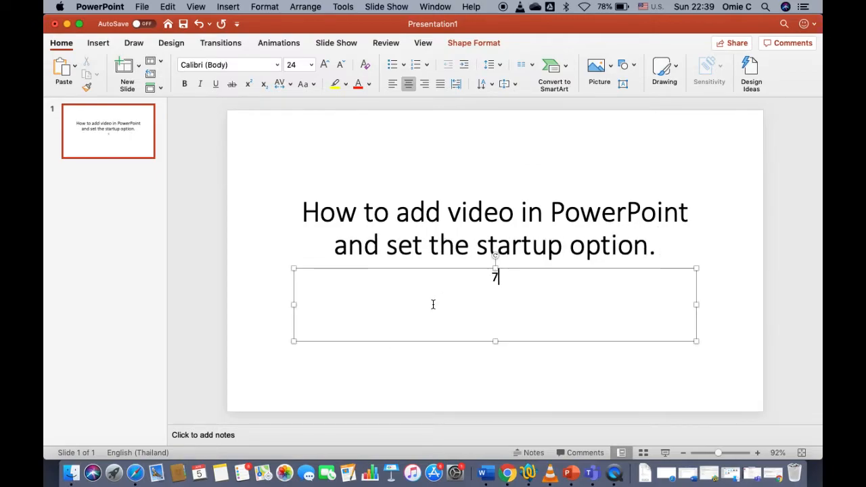
{"action": "type", "text": "20"}
{"action": "left_click", "coordinate": [225, 253]}
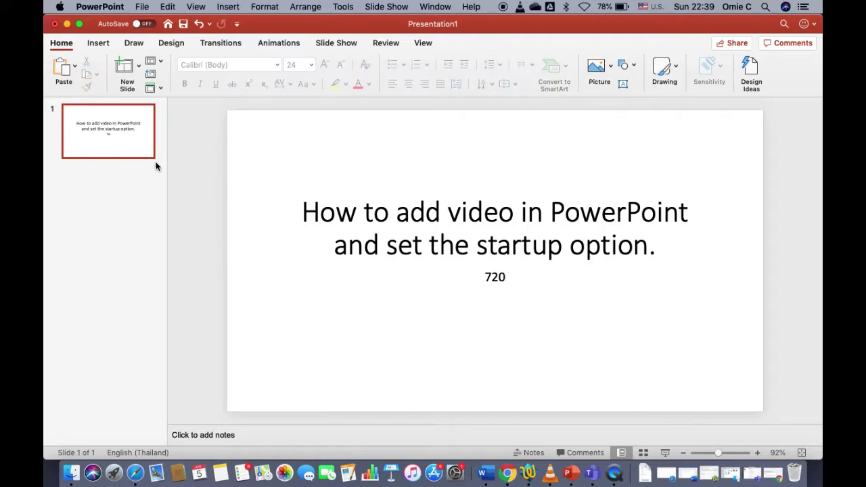
Add a second slide with the Blank layout via Insert > New Slide
{"action": "left_click", "coordinate": [98, 43]}
{"action": "left_click", "coordinate": [74, 66]}
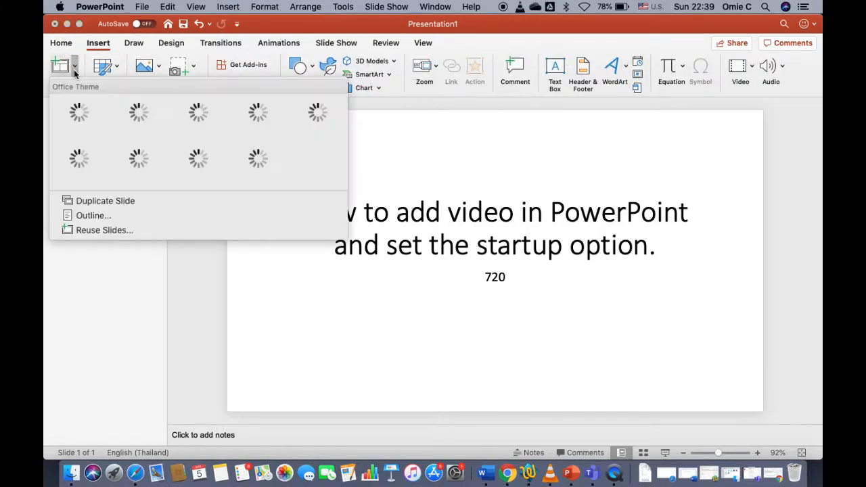
{"action": "left_click", "coordinate": [138, 162]}
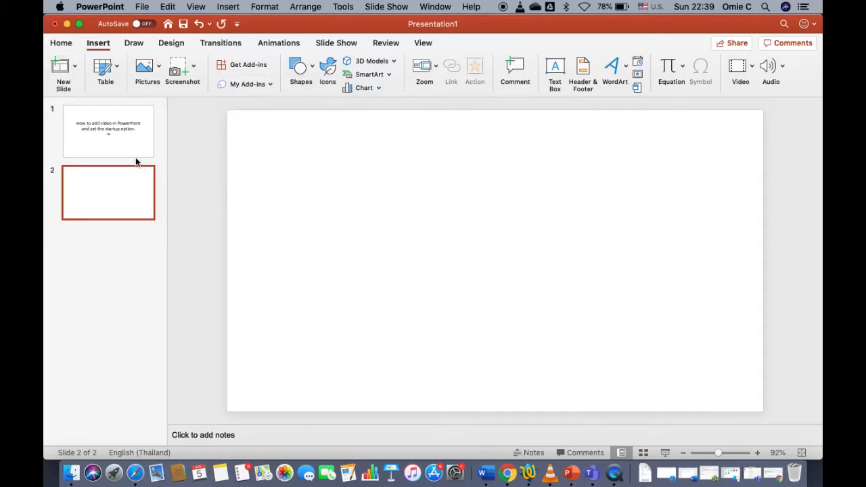
In Finder's Public folder, show Get Info for Almond-720.mp4 (1280×720, 01:17)
{"action": "left_click", "coordinate": [72, 474]}
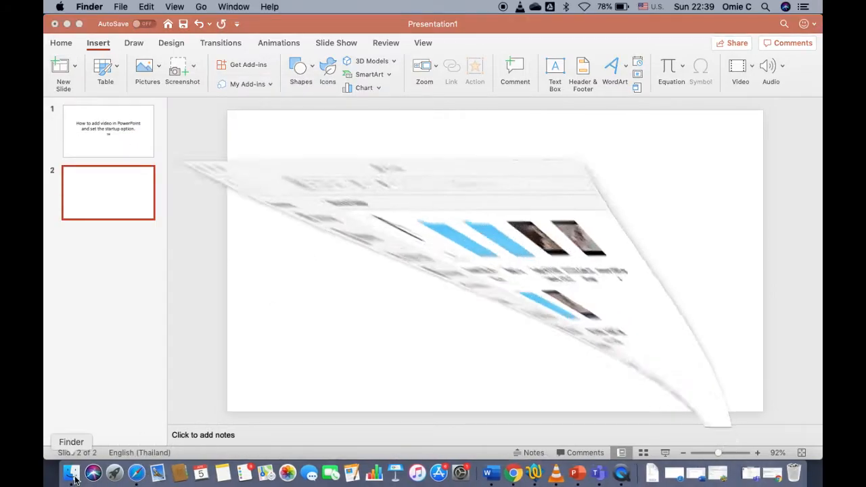
{"action": "left_click", "coordinate": [286, 213]}
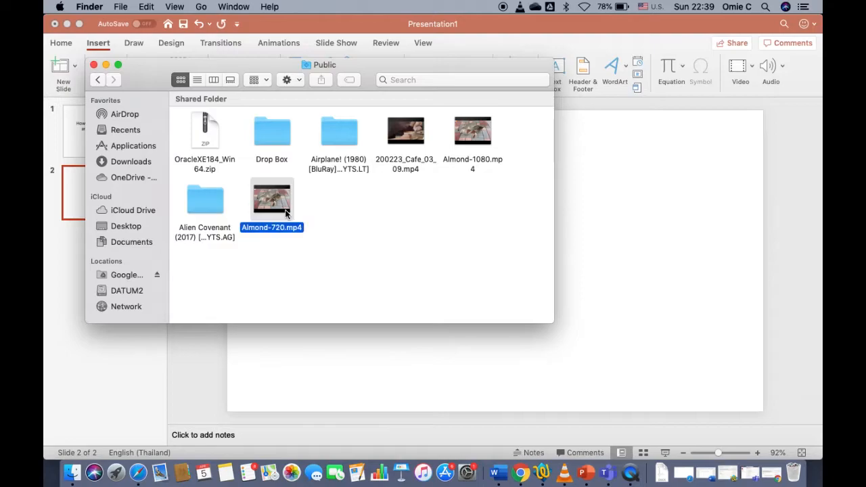
{"action": "right_click", "coordinate": [286, 214]}
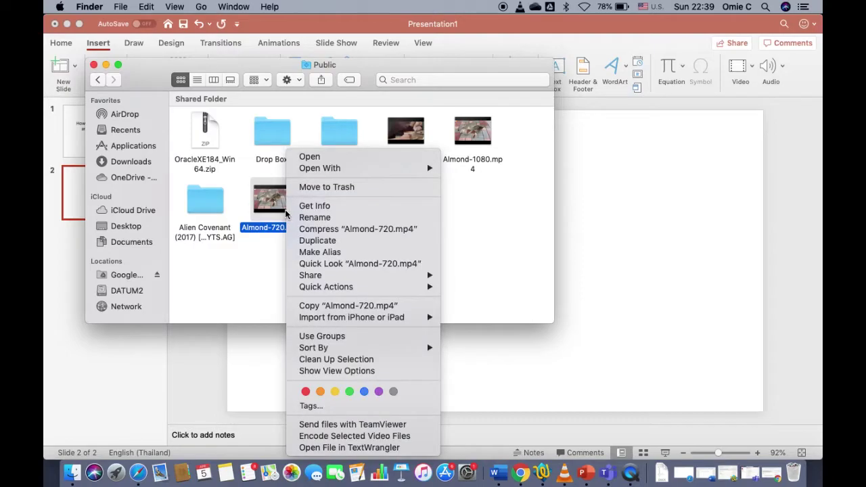
{"action": "left_click", "coordinate": [322, 206]}
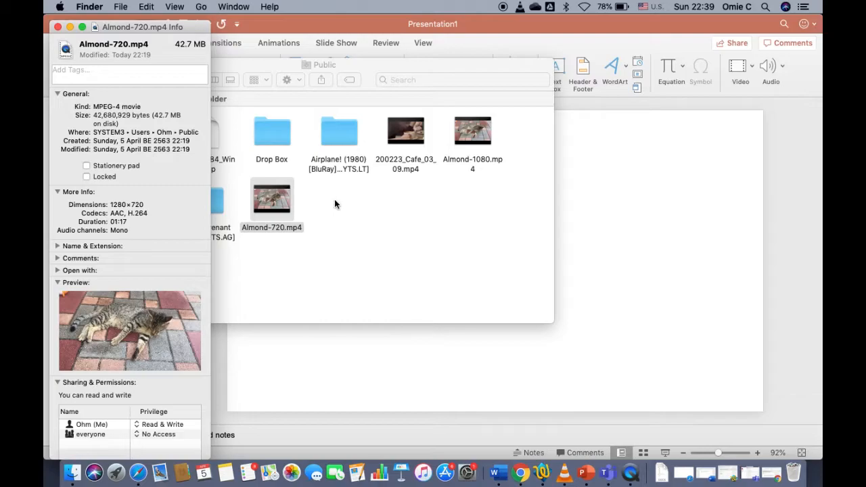
{"action": "left_click", "coordinate": [371, 229]}
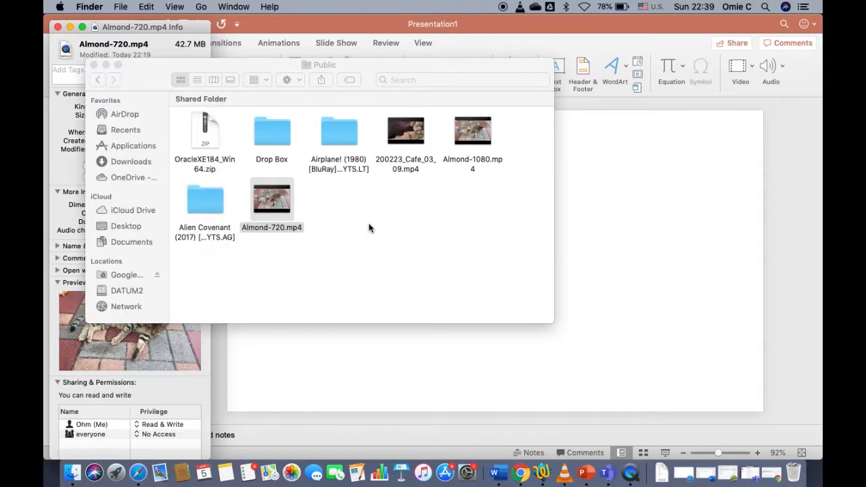
Drag Almond-720.mp4 from Finder onto blank slide 2 of the presentation
{"action": "left_click_drag", "start_coordinate": [272, 202], "coordinate": [663, 260]}
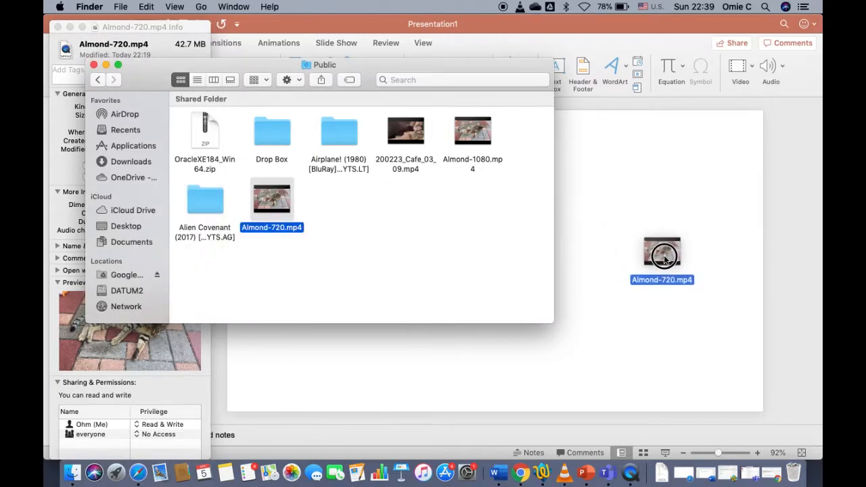
{"action": "left_click", "coordinate": [654, 171]}
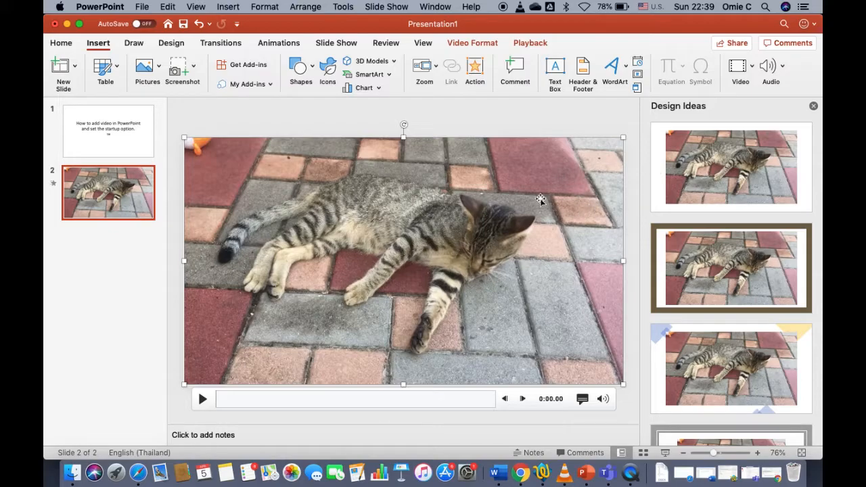
Set the video's Playback Start option to Automatically
{"action": "left_click", "coordinate": [530, 43]}
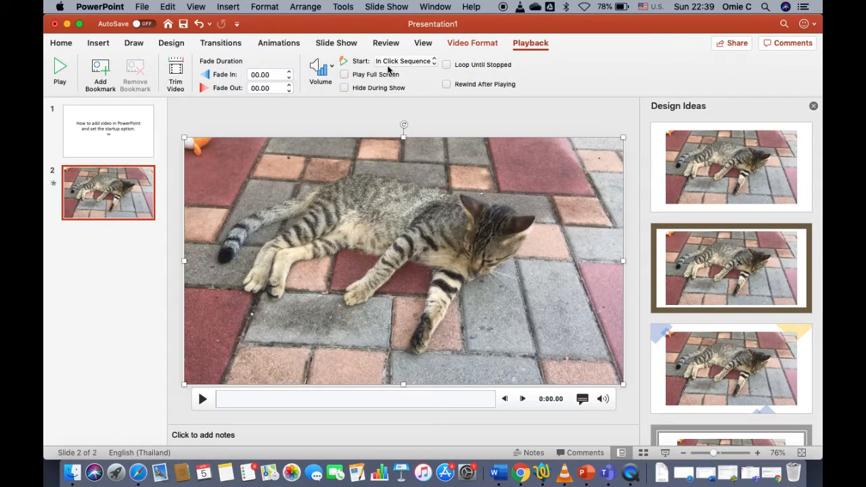
{"action": "left_click", "coordinate": [399, 61]}
{"action": "left_click", "coordinate": [402, 73]}
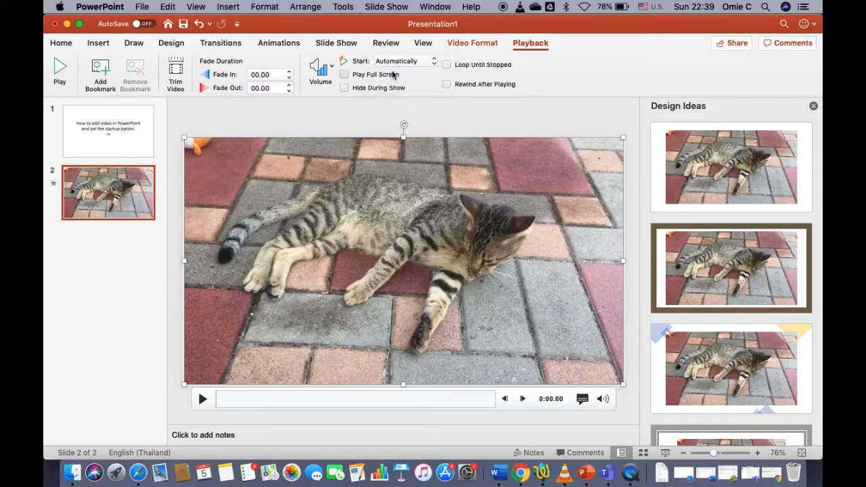
{"action": "left_click", "coordinate": [141, 7]}
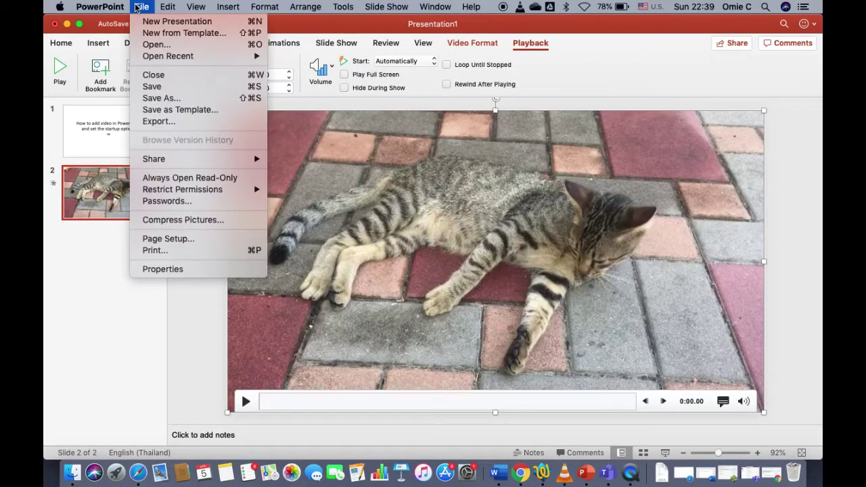
Save the presentation as TestEmbedVideo03.pptx on the Desktop
{"action": "left_click", "coordinate": [161, 99]}
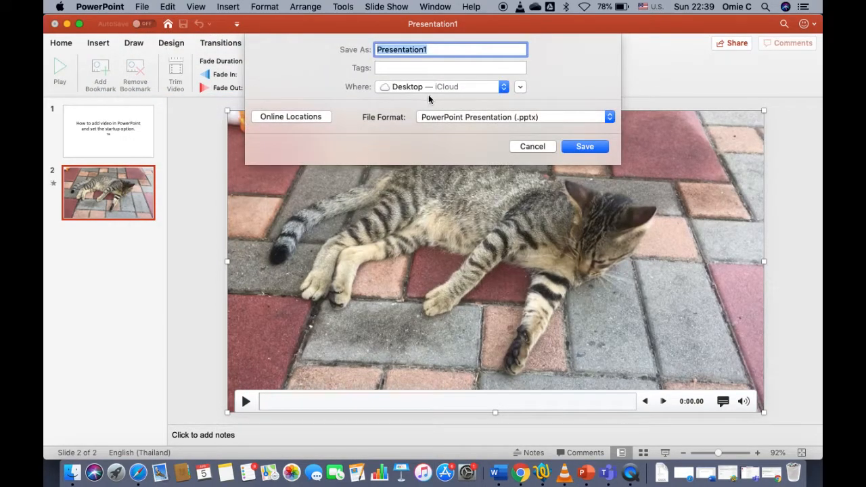
{"action": "left_click", "coordinate": [524, 88]}
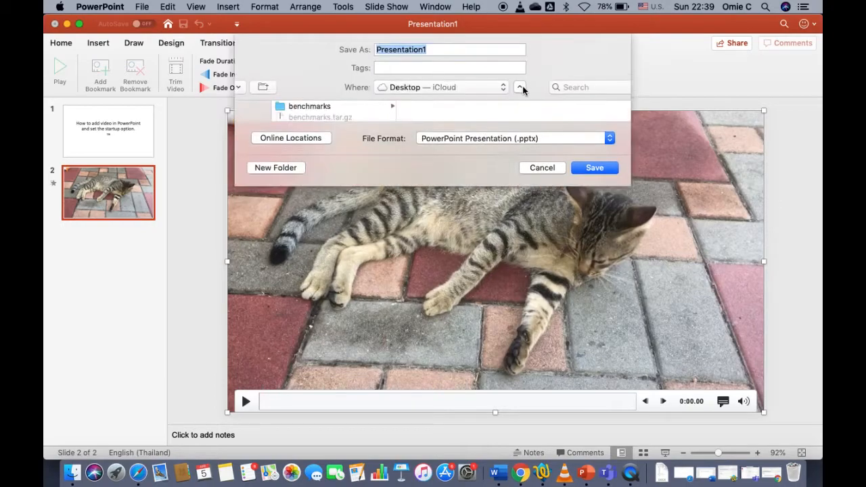
{"action": "left_click", "coordinate": [359, 178]}
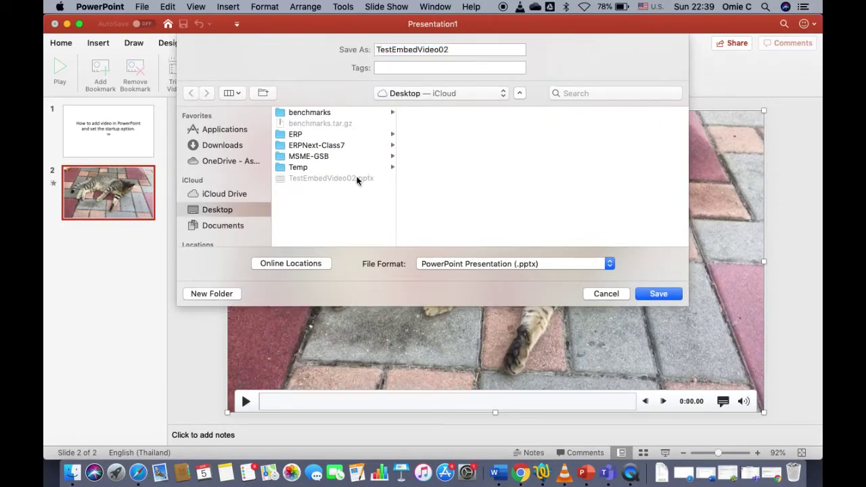
{"action": "left_click", "coordinate": [454, 50]}
{"action": "key", "text": "BackSpace"}
{"action": "type", "text": "3"}
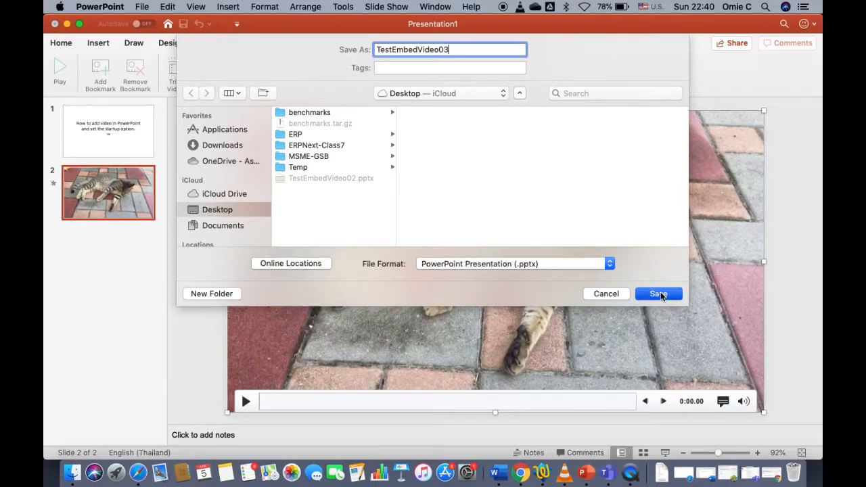
{"action": "left_click", "coordinate": [658, 293]}
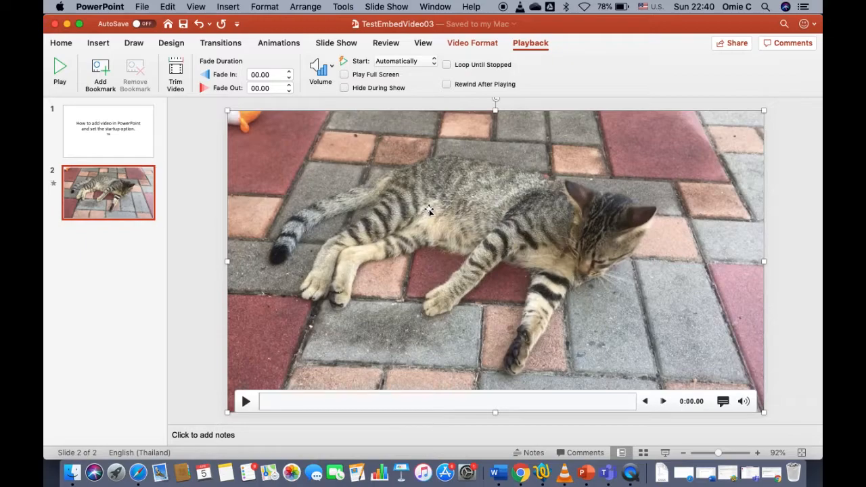
Quit PowerPoint and bring up Microsoft Teams
{"action": "left_click", "coordinate": [100, 7]}
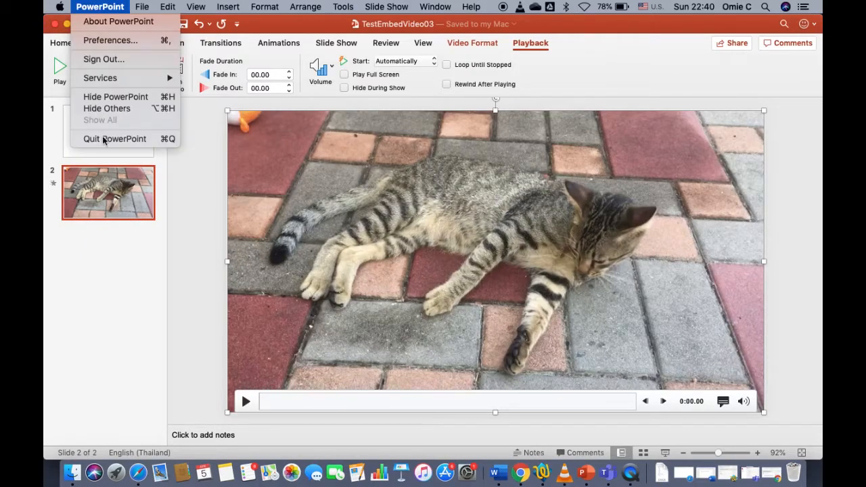
{"action": "left_click", "coordinate": [107, 140]}
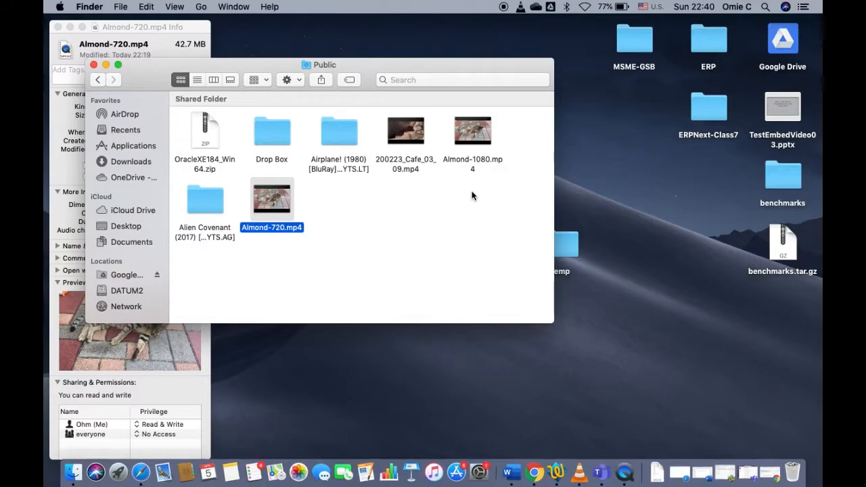
{"action": "left_click", "coordinate": [599, 474]}
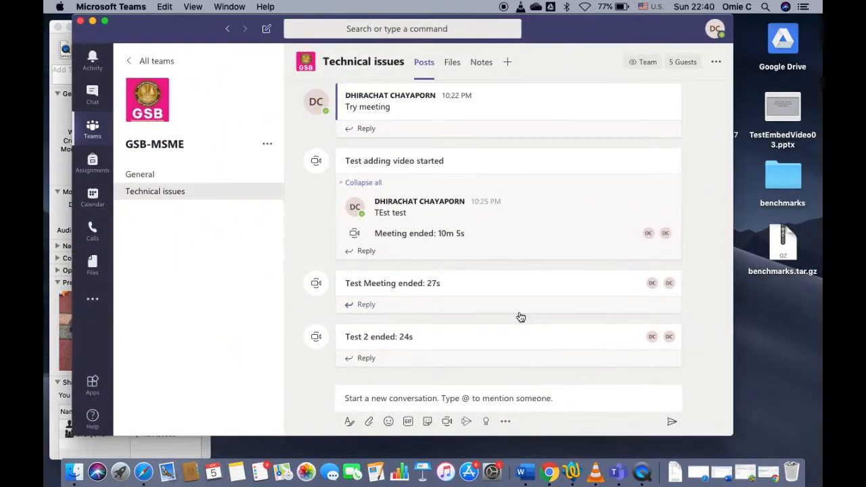
Start an instant channel meeting titled Test Video with the camera off
{"action": "left_click", "coordinate": [447, 422]}
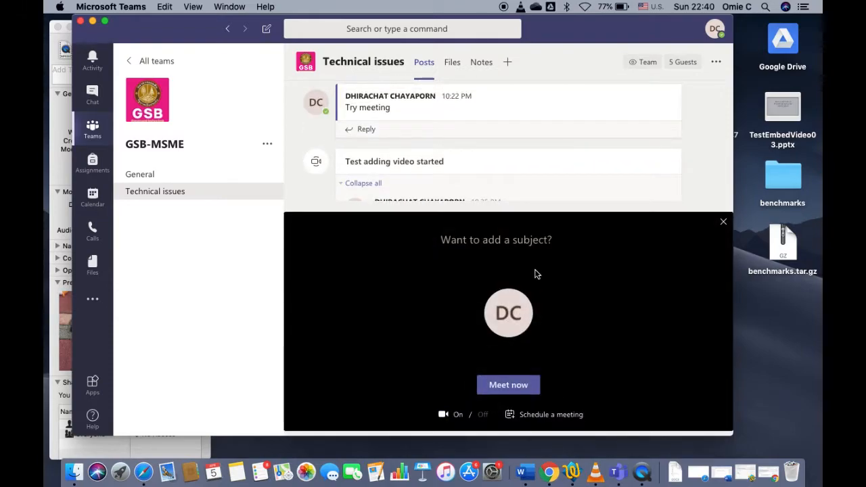
{"action": "type", "text": "Tes"}
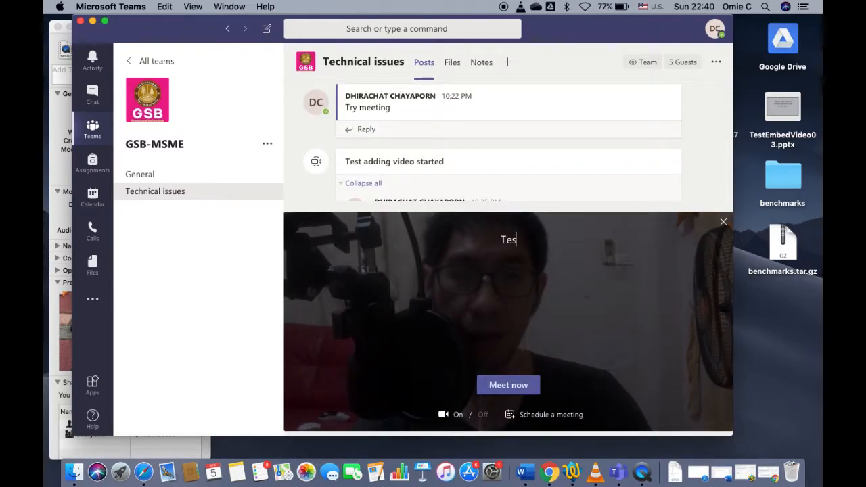
{"action": "type", "text": "t Video"}
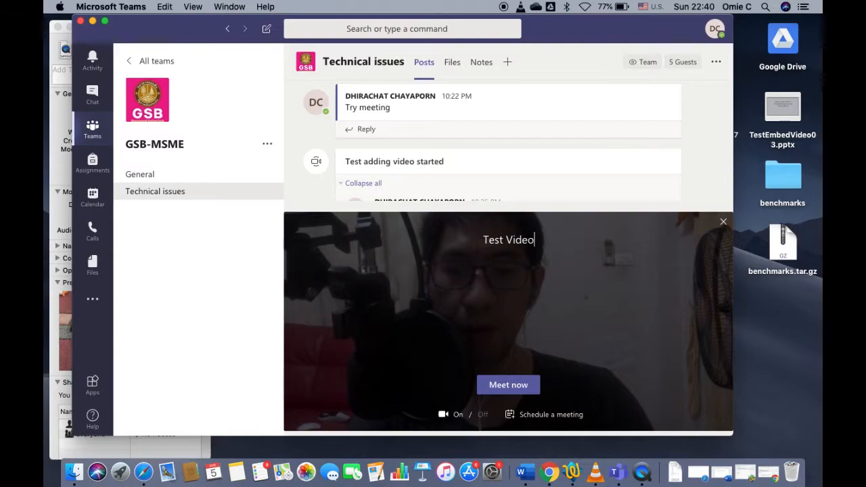
{"action": "left_click", "coordinate": [448, 414]}
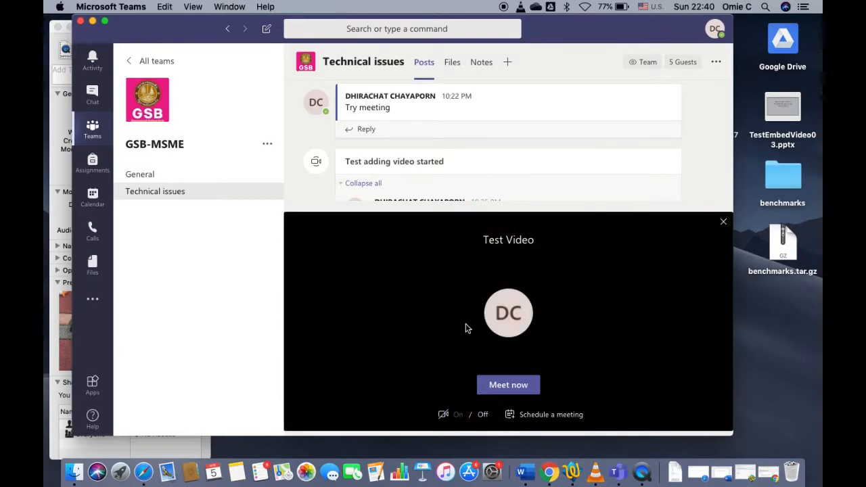
{"action": "left_click", "coordinate": [508, 385]}
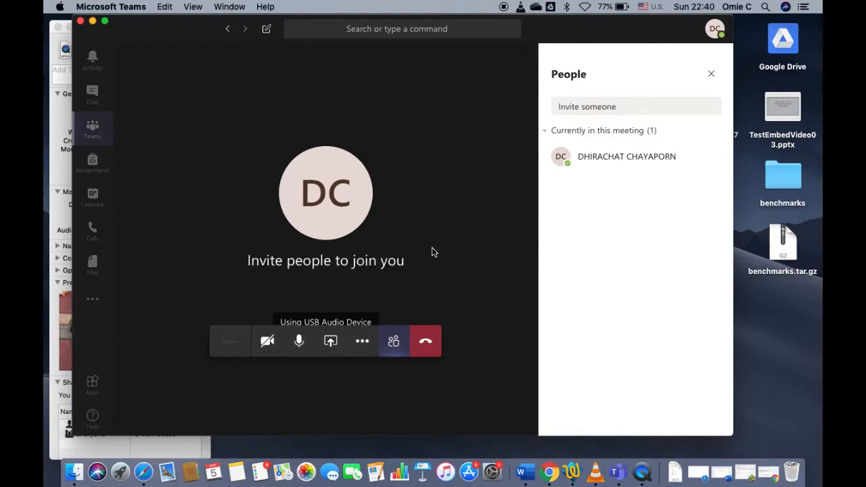
Invite a second participant from the People panel so the meeting lists two people
{"action": "left_click", "coordinate": [634, 106]}
{"action": "type", "text": "DHIRA"}
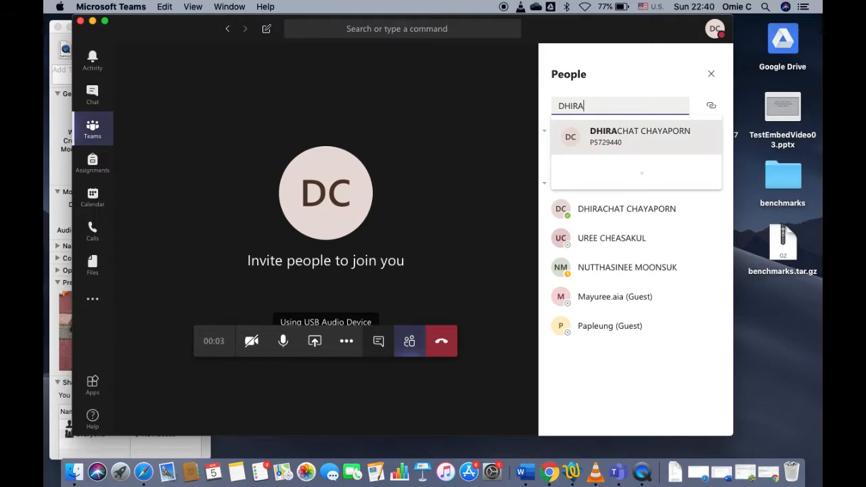
{"action": "left_click", "coordinate": [640, 136]}
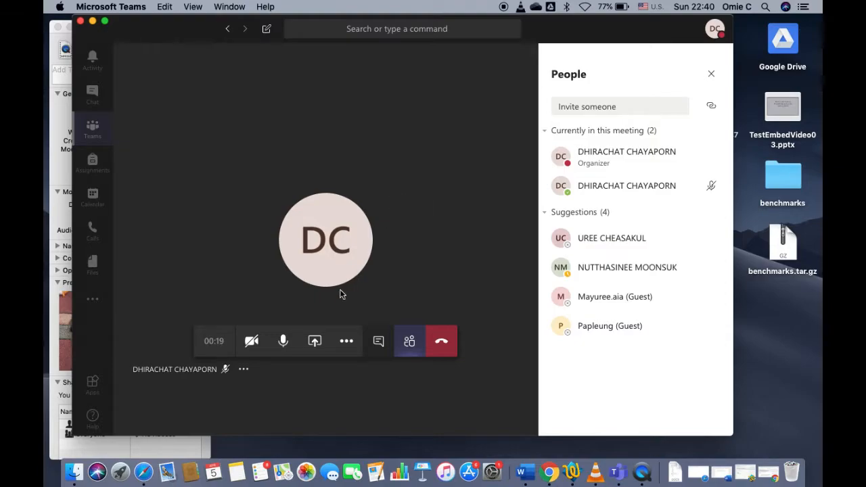
{"action": "left_click", "coordinate": [314, 341]}
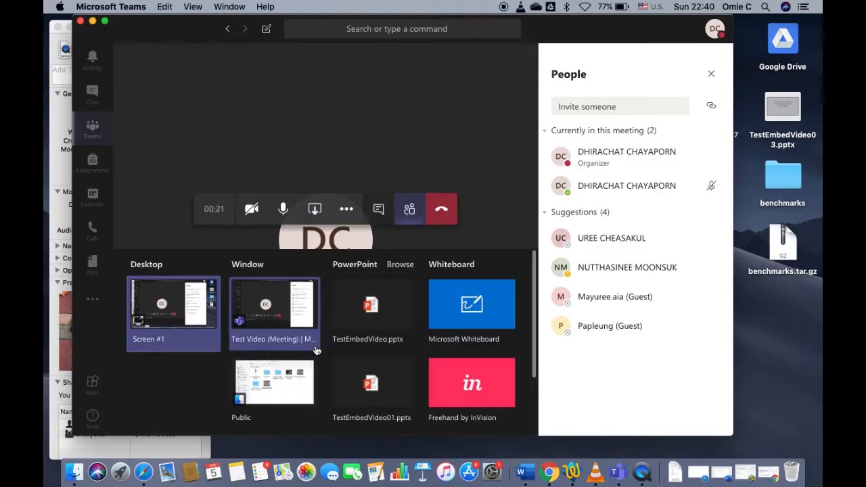
Share TestEmbedVideo03.pptx in the meeting by uploading it from this computer
{"action": "left_click", "coordinate": [399, 265]}
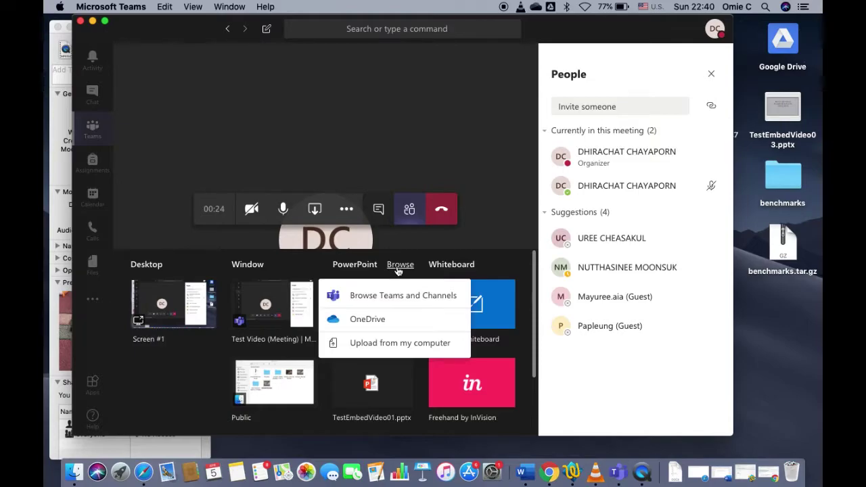
{"action": "left_click", "coordinate": [360, 342]}
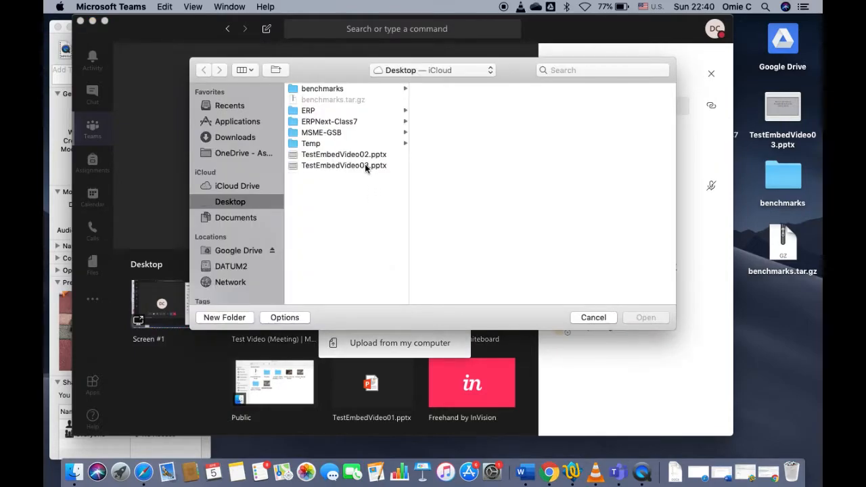
{"action": "left_click", "coordinate": [365, 164]}
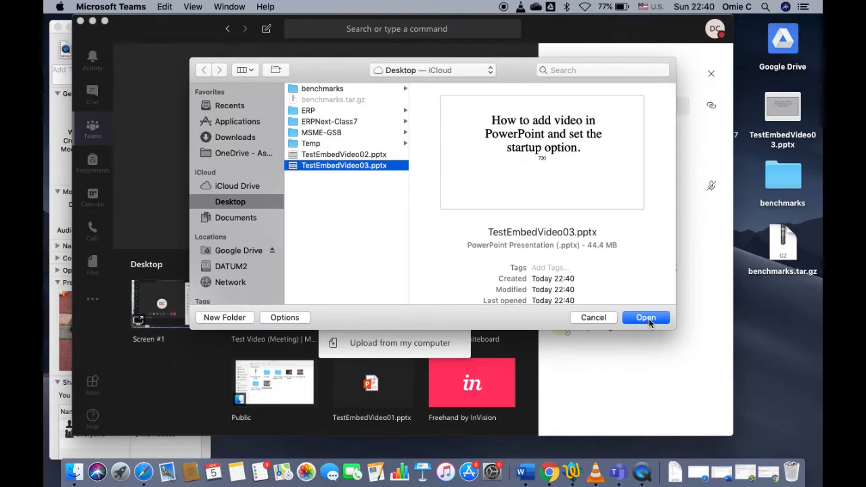
{"action": "left_click", "coordinate": [646, 317]}
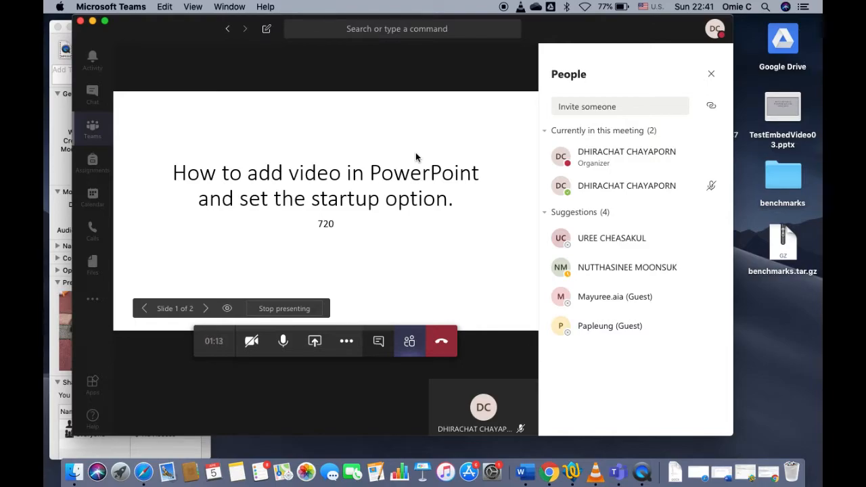
Advance the shared presentation to slide 2 so the cat video plays automatically
{"action": "left_click", "coordinate": [268, 220]}
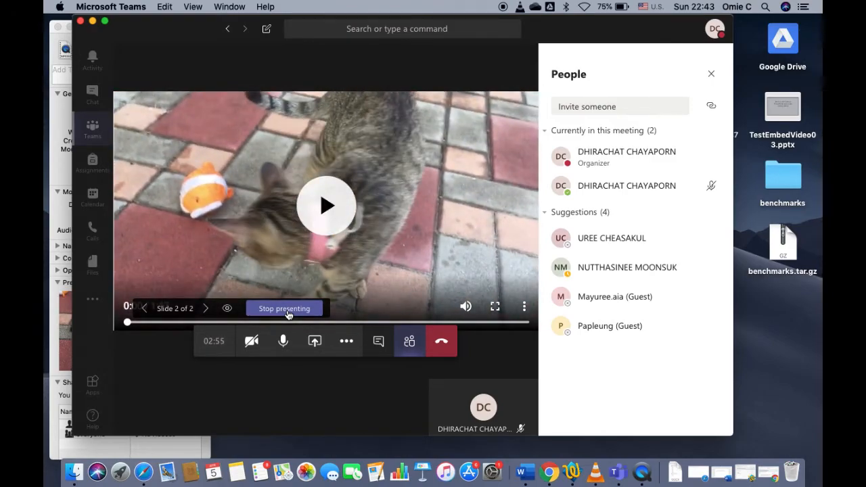
Let the cat video play through on slide 2, then stop sharing the presentation
{"action": "left_click", "coordinate": [288, 310]}
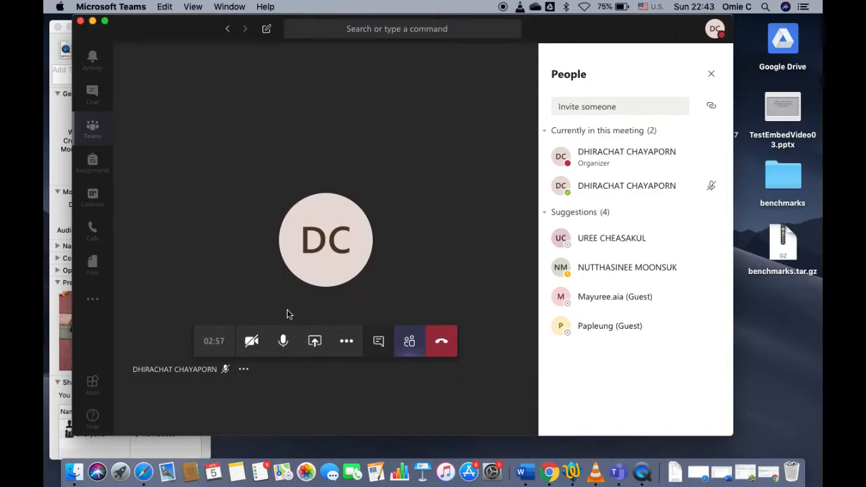